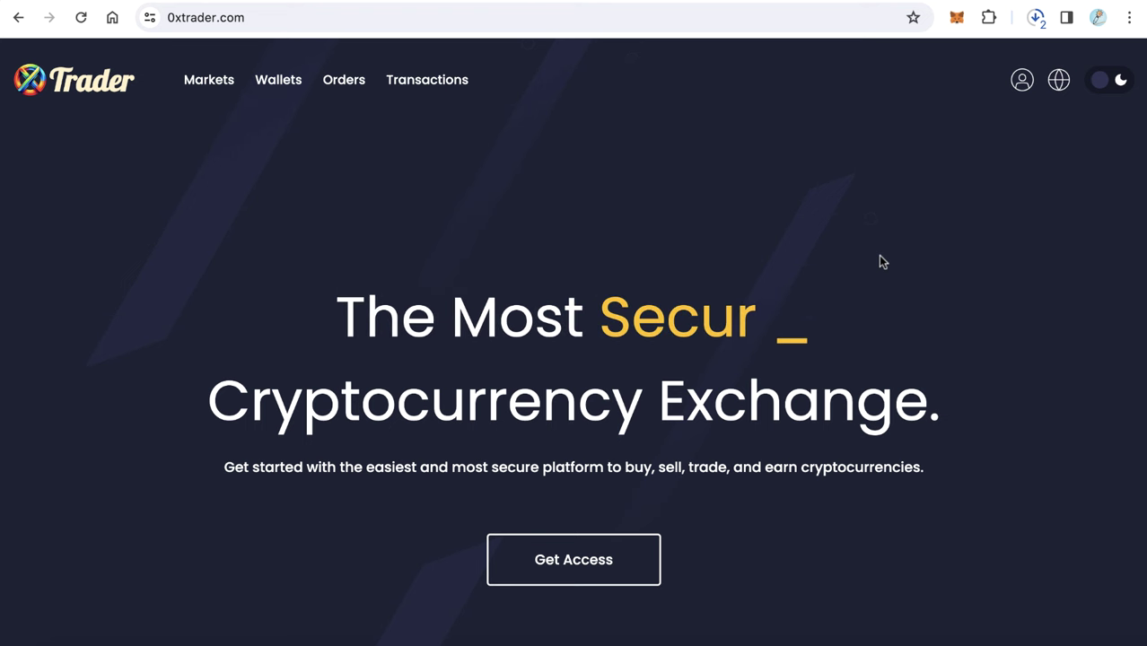
Step: From the 0xTrader home page, go through the account menu to the Profile user dashboard
scroll(228, 168, down, 3)
scroll(228, 167, up, 3)
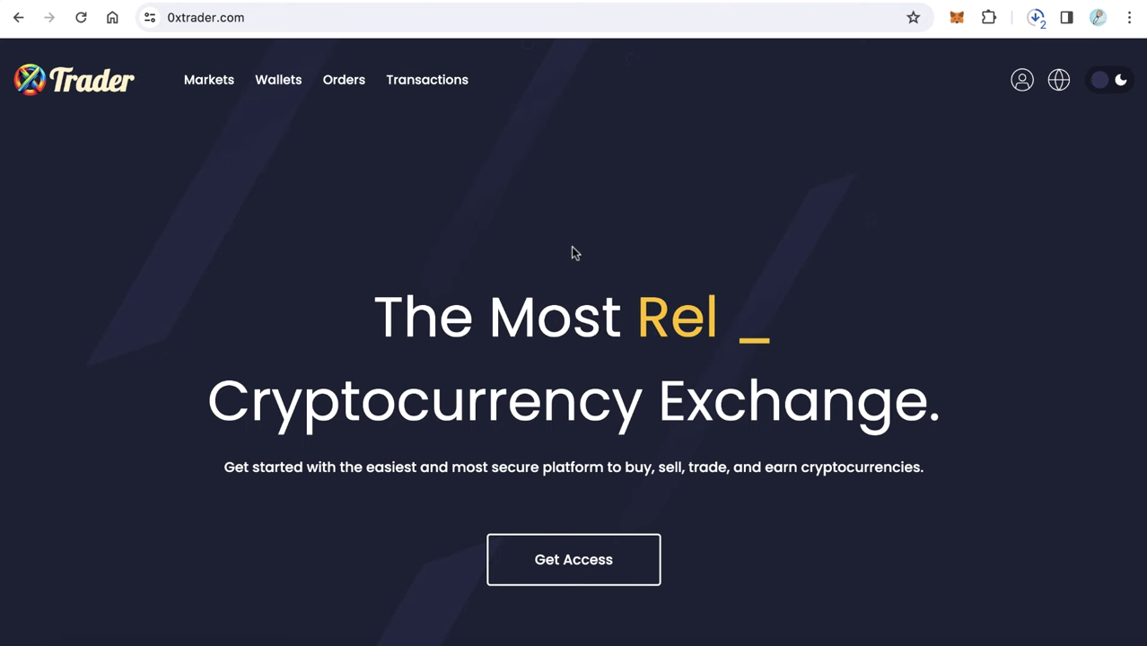
scroll(735, 282, down, 2)
scroll(731, 282, down, 3)
scroll(730, 281, up, 5)
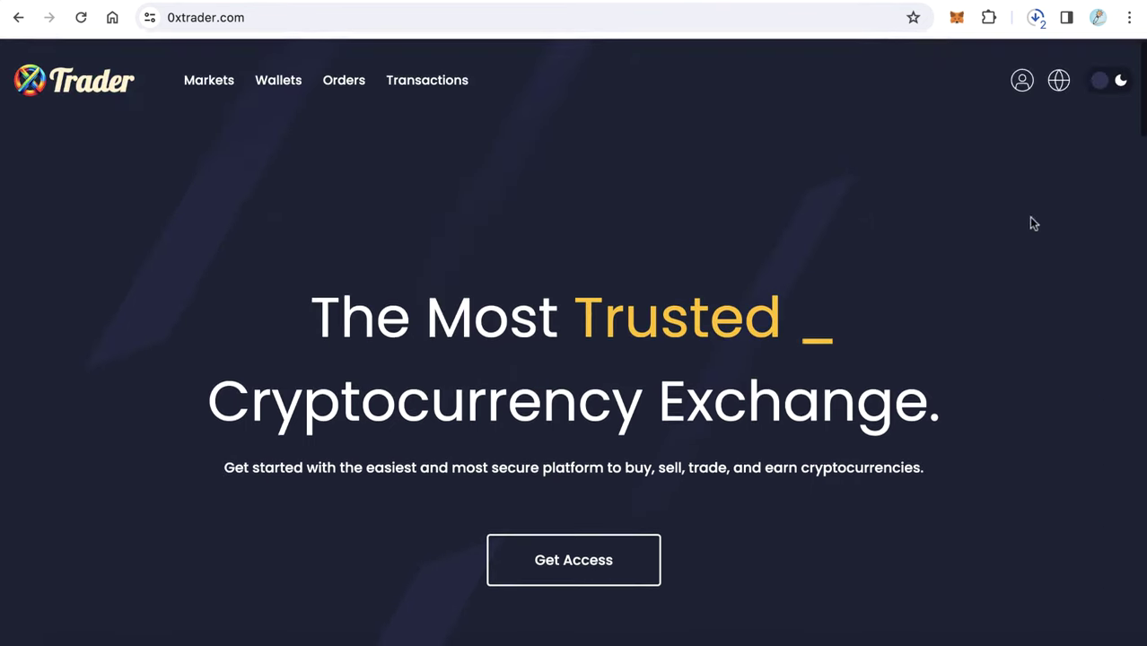
click(1021, 81)
click(877, 193)
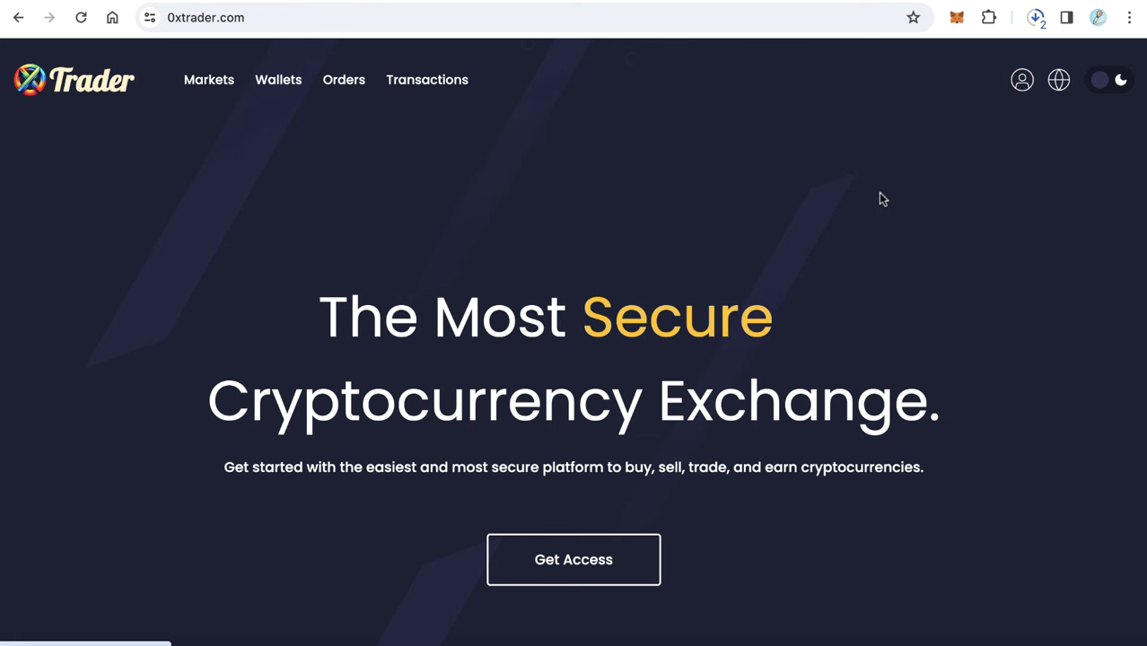
Step: Open the dashboard's Vouchers section and select the empty voucher code field
click(162, 318)
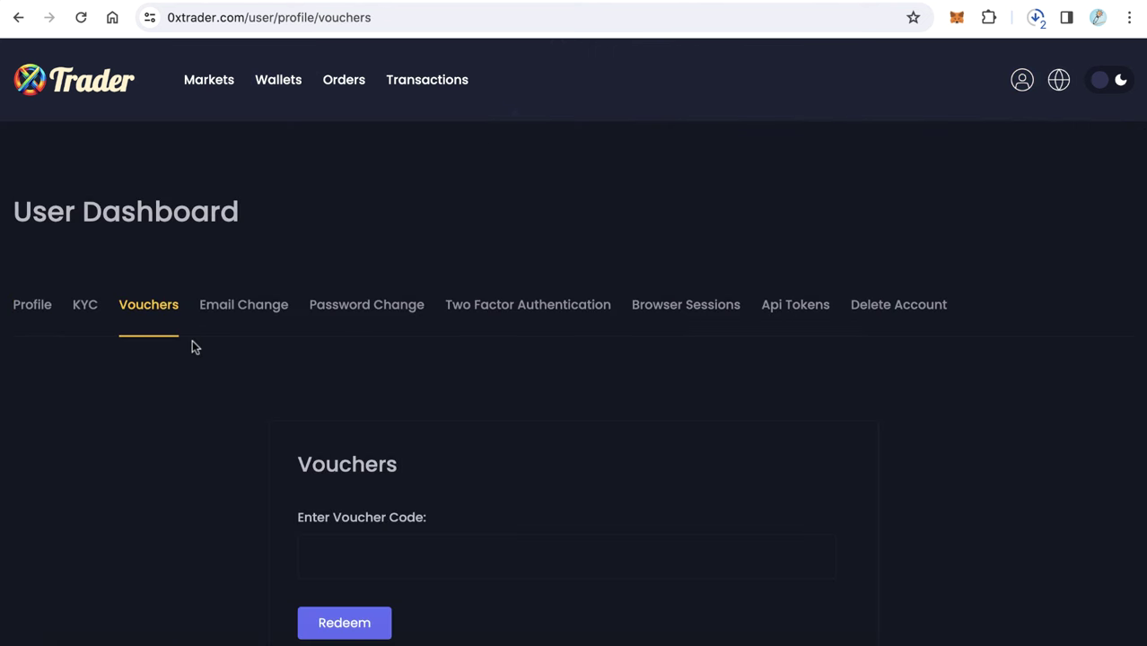
scroll(192, 346, down, 3)
scroll(364, 335, up, 1)
click(366, 300)
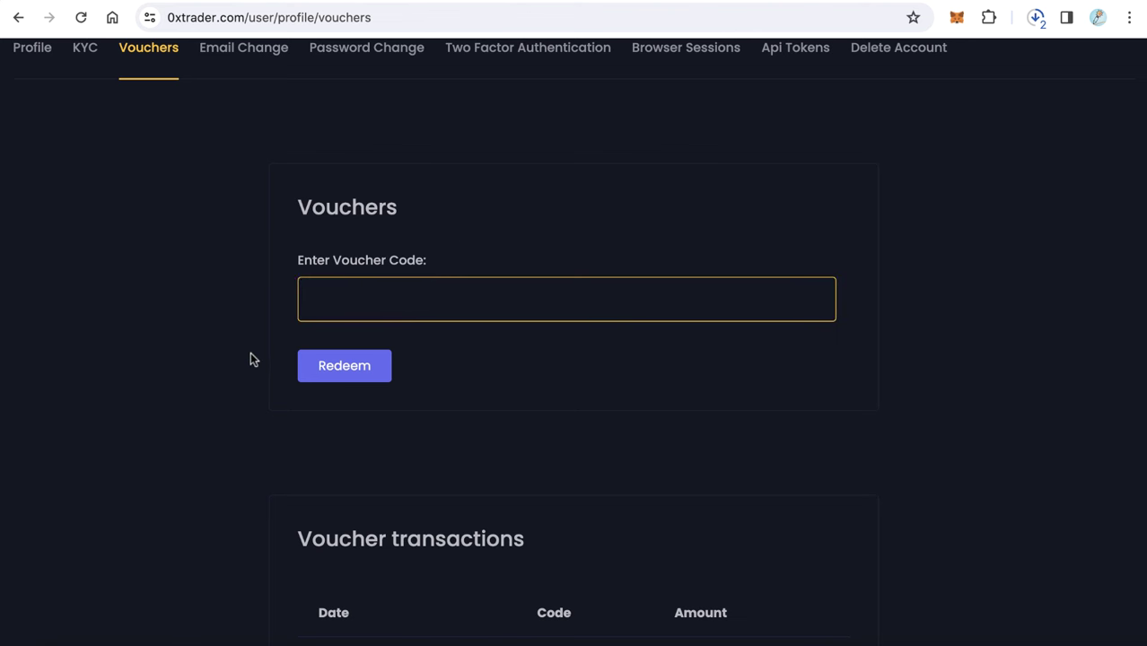
Step: Switch the browser over to the 0xfactory.com home page
scroll(251, 358, up, 3)
scroll(251, 359, up, 1)
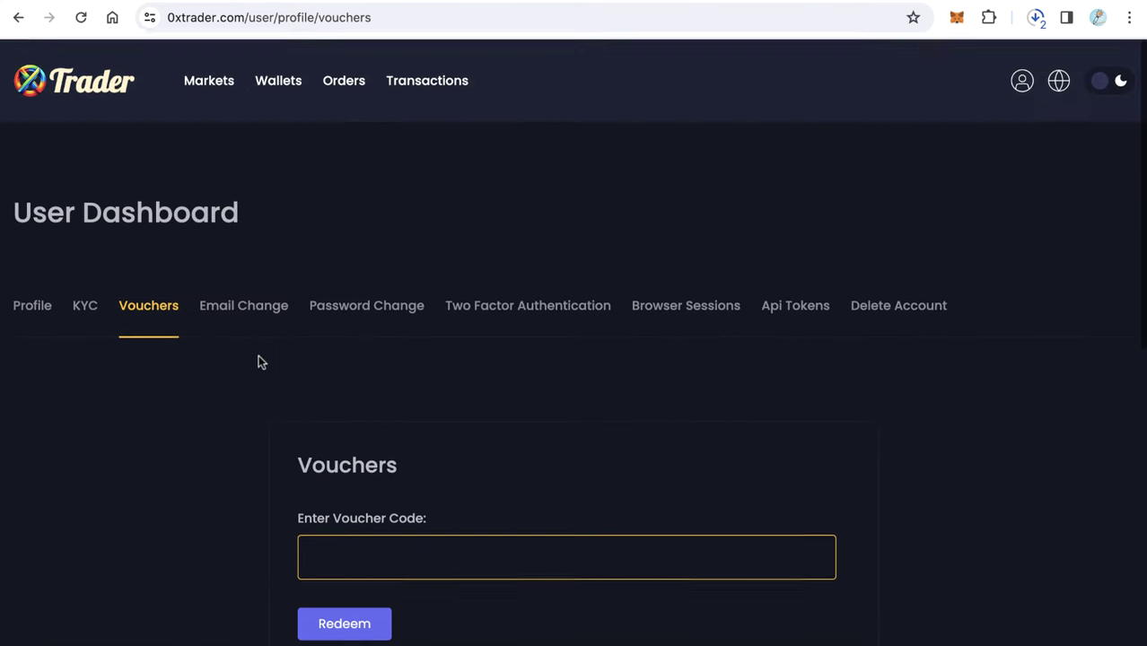
click(753, 2)
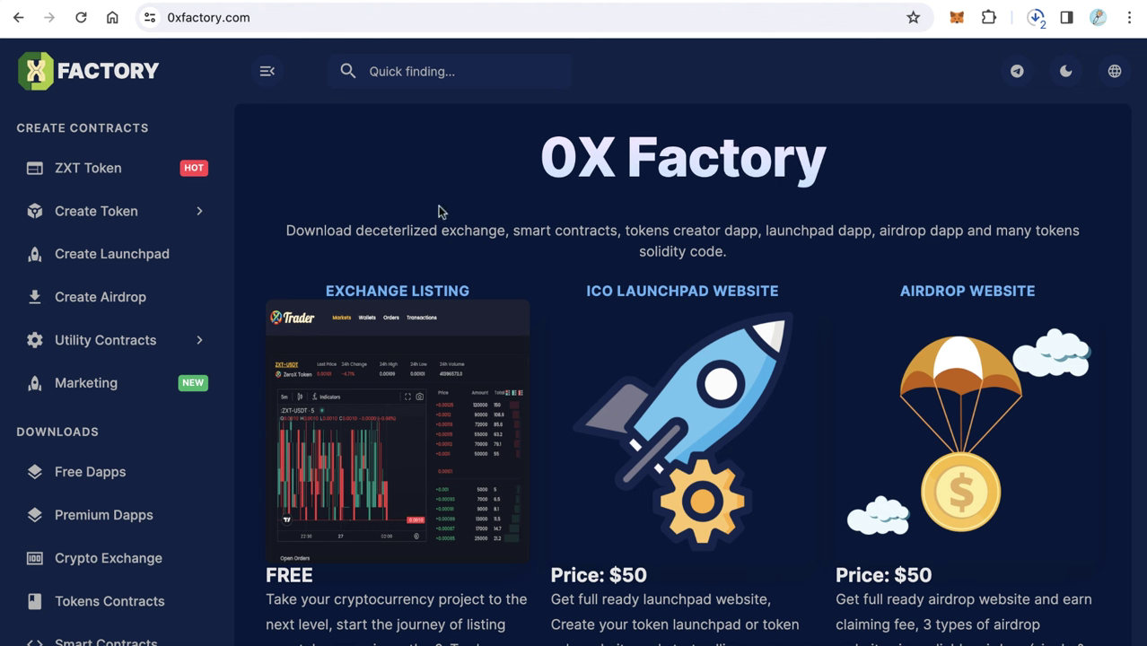
Step: Expand Create Token to list networks such as Smart Chain, Ethereum, Polygon and Avalanche
click(137, 221)
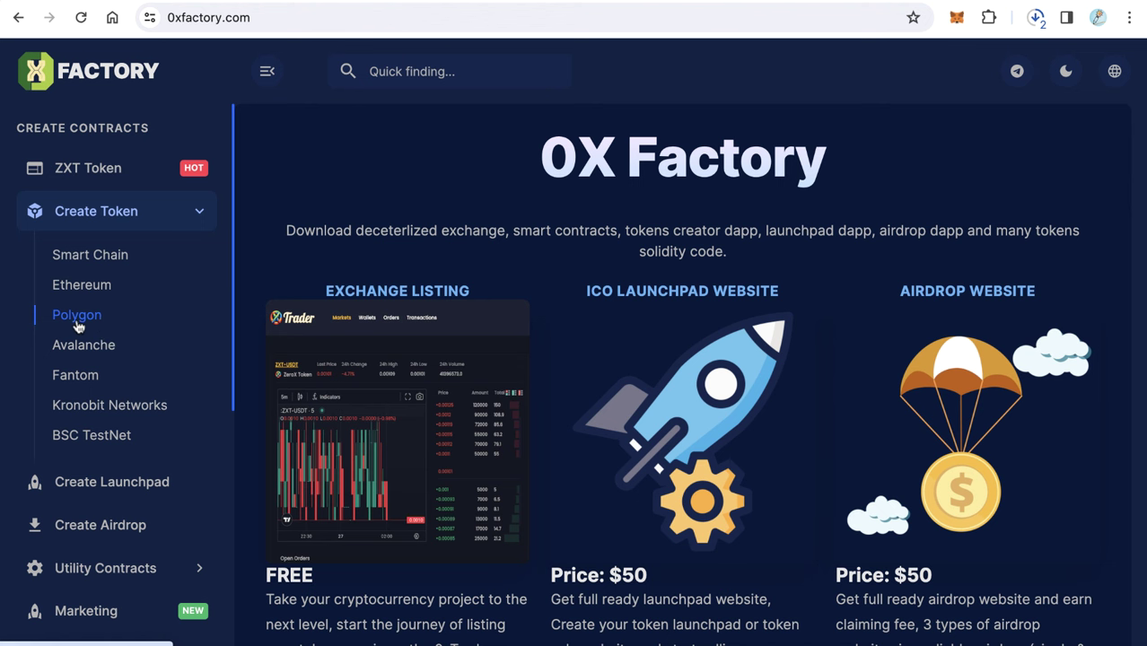
Step: Open the Polygon ERC20 token form and enter name Bitcoin and symbol BTC
click(77, 327)
scroll(779, 393, down, 3)
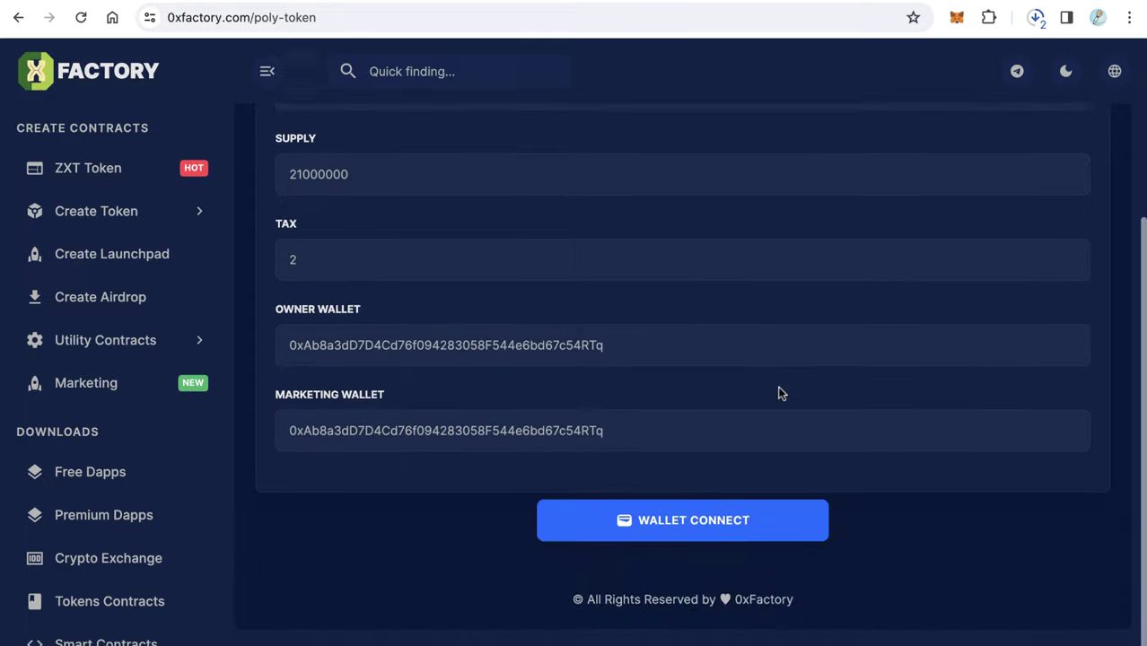
scroll(779, 393, up, 3)
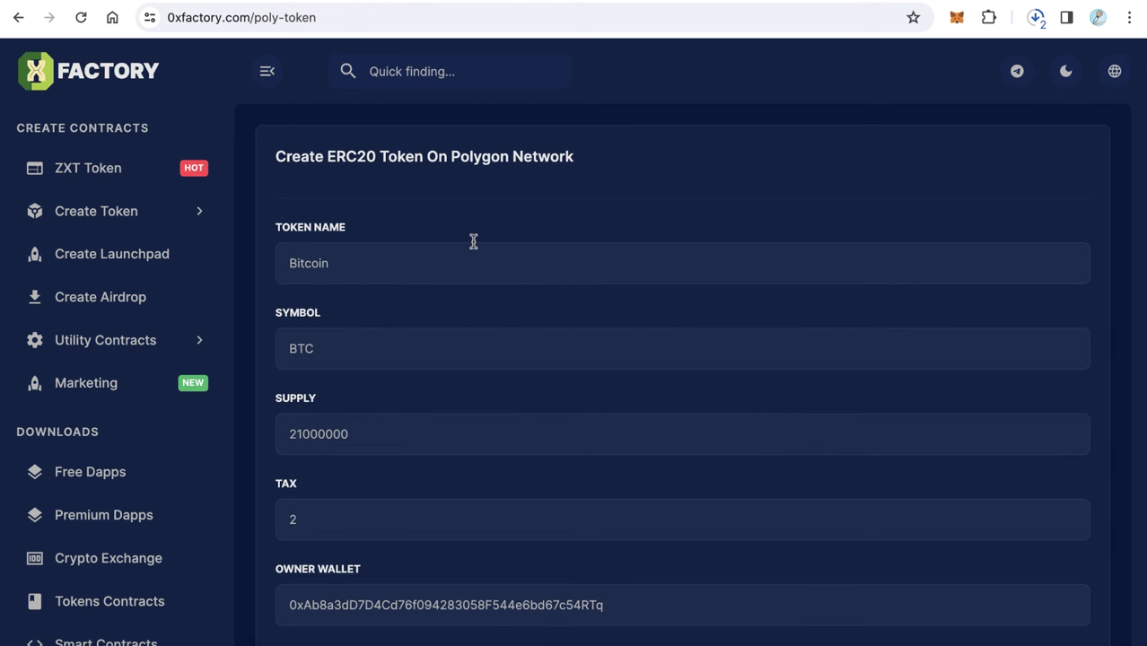
text(Bitcoin)
scroll(371, 336, down, 1)
click(371, 328)
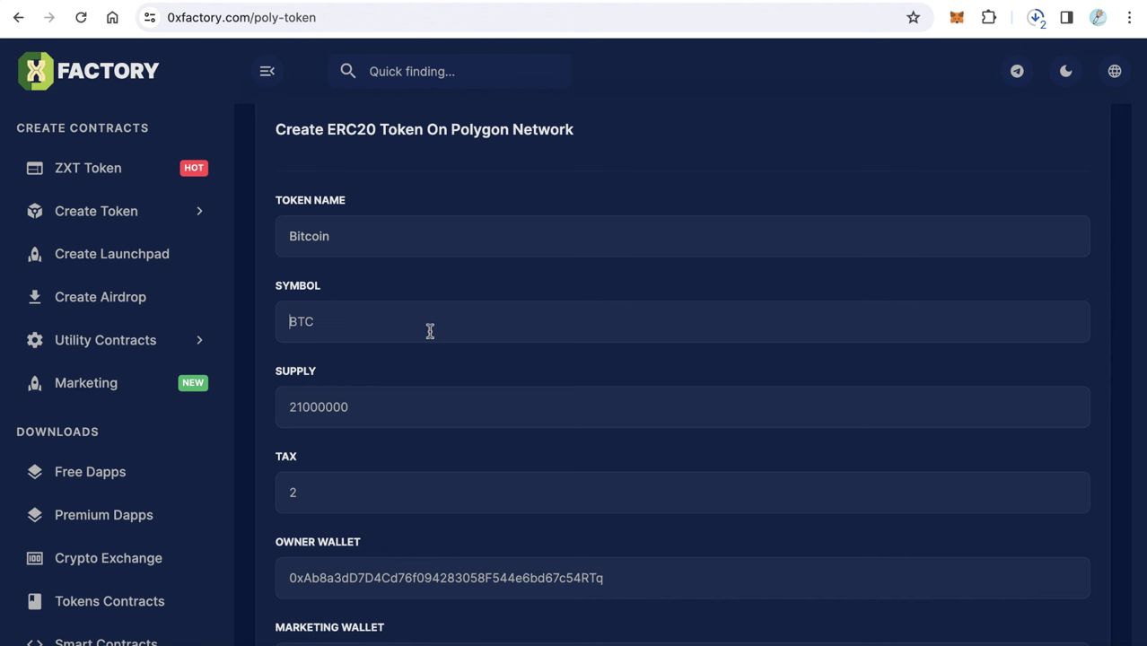
text(BTC)
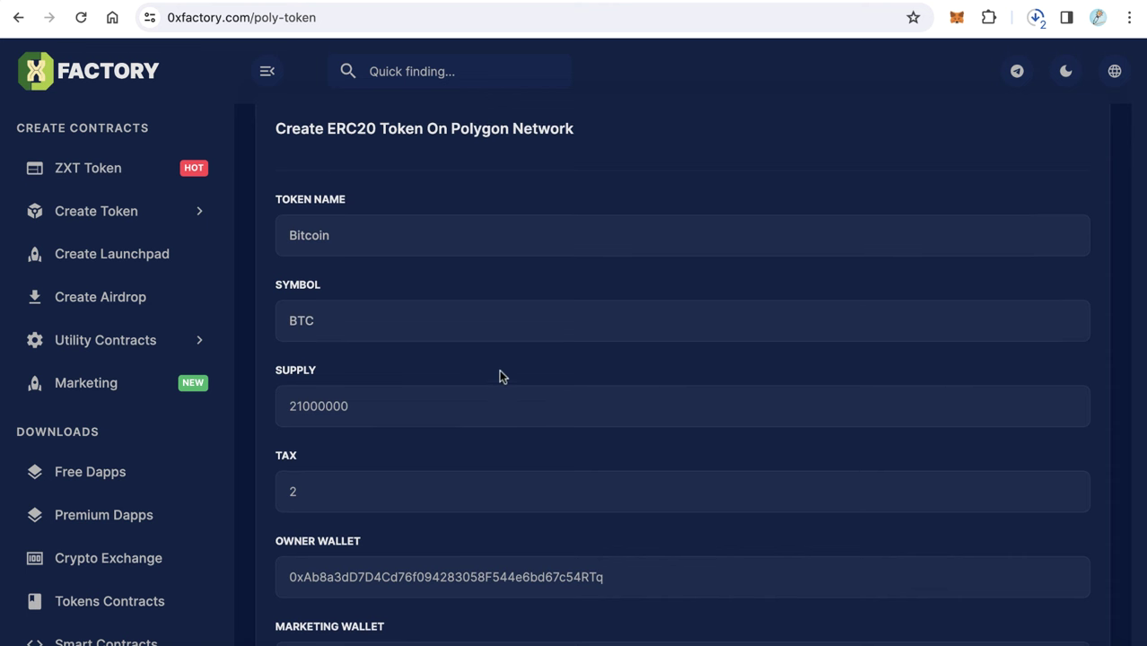
Step: Enter a token supply of 100000
scroll(498, 377, down, 1)
click(353, 321)
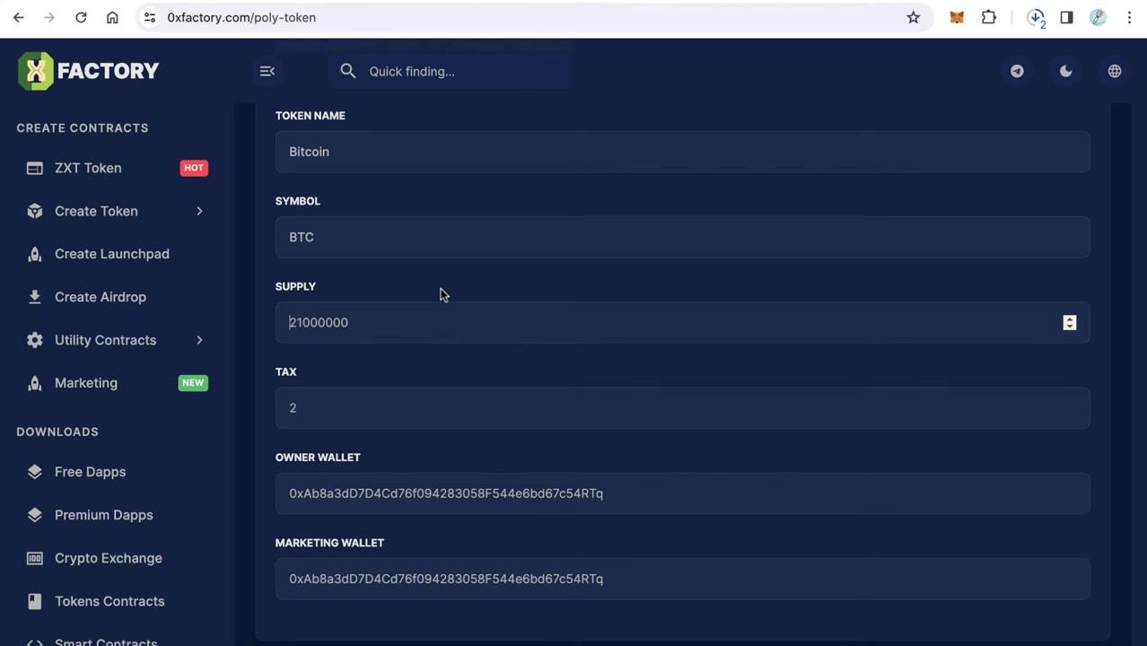
text(100000)
scroll(446, 359, down, 1)
click(444, 350)
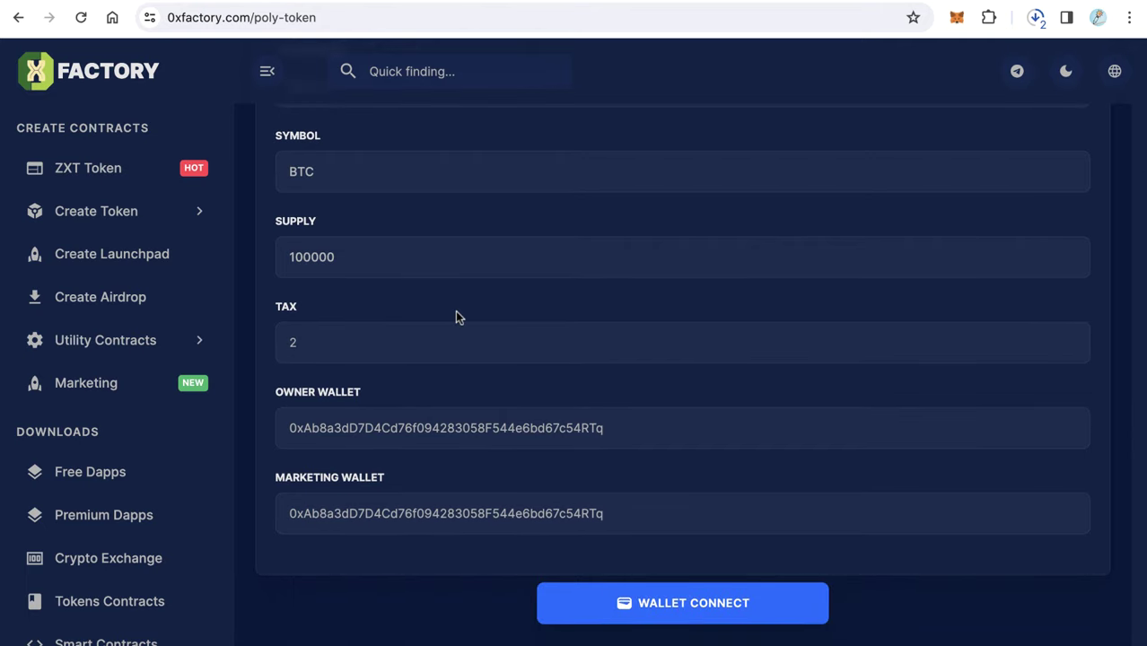
Step: Replace the token form's tax value, first with 2 and finally with 0
click(313, 341)
drag(340, 339, 274, 346)
text(2)
drag(348, 342, 261, 345)
text(0)
scroll(542, 291, down, 2)
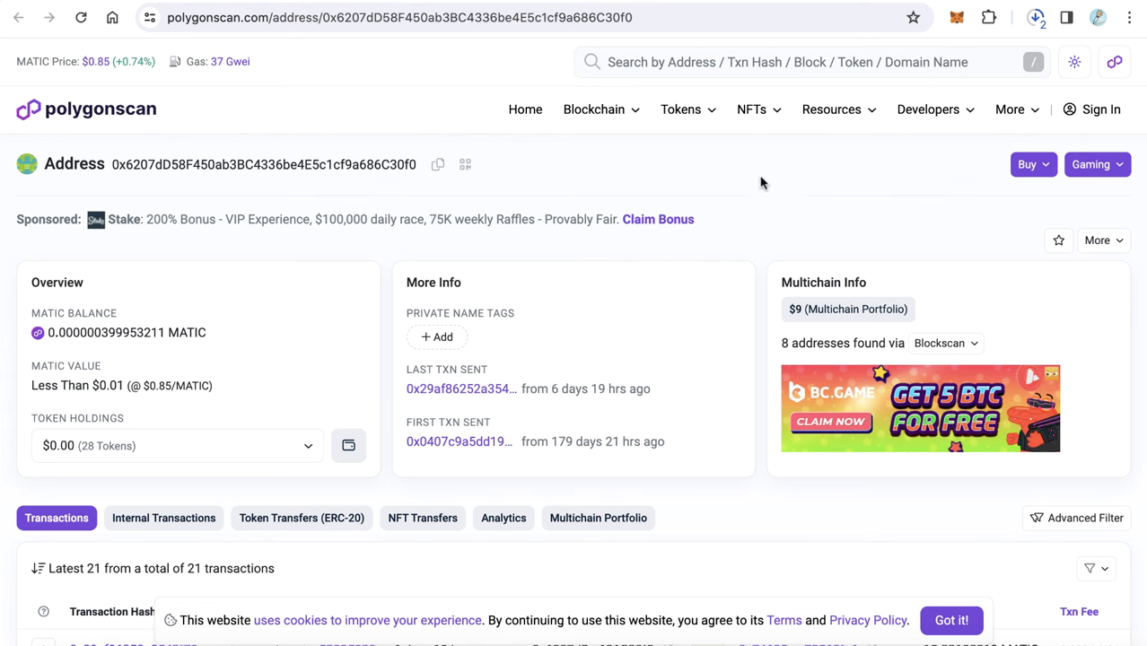
Step: Copy the wallet address from Polygonscan and paste it as both owner and marketing wallet
click(437, 164)
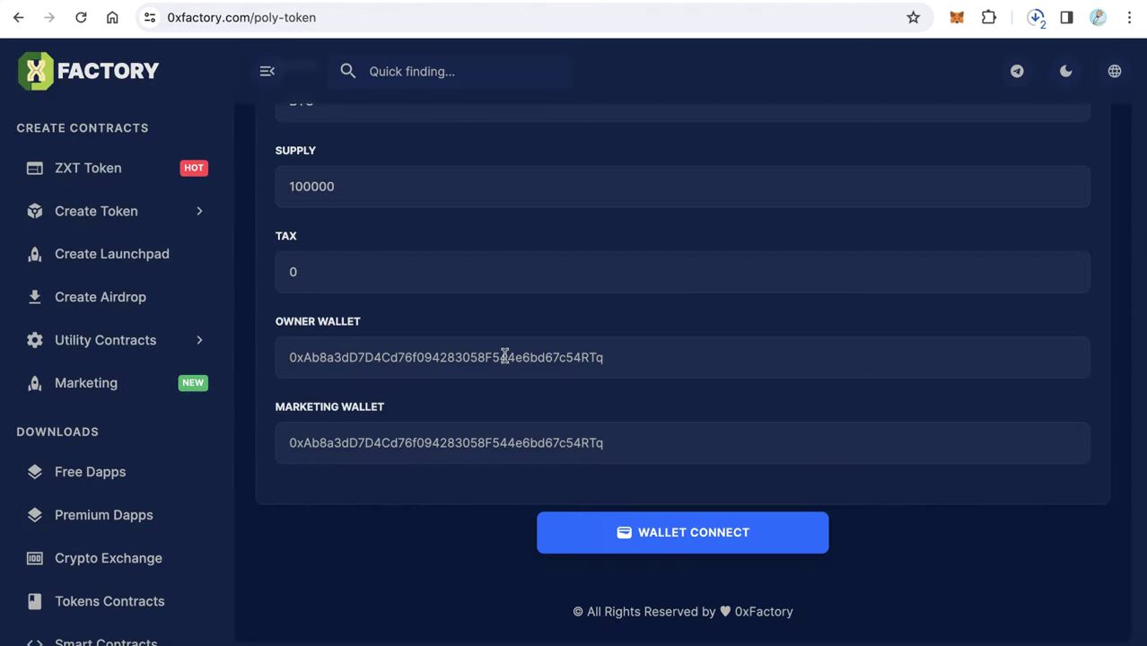
click(504, 354)
key(ctrl+v)
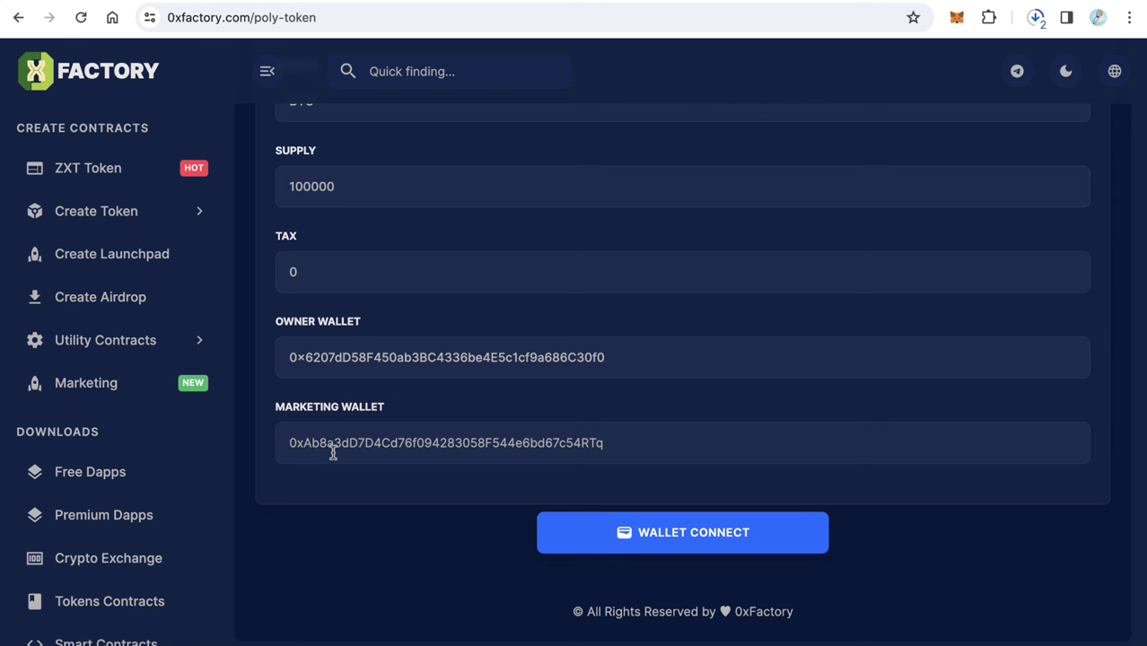
scroll(322, 423, up, 1)
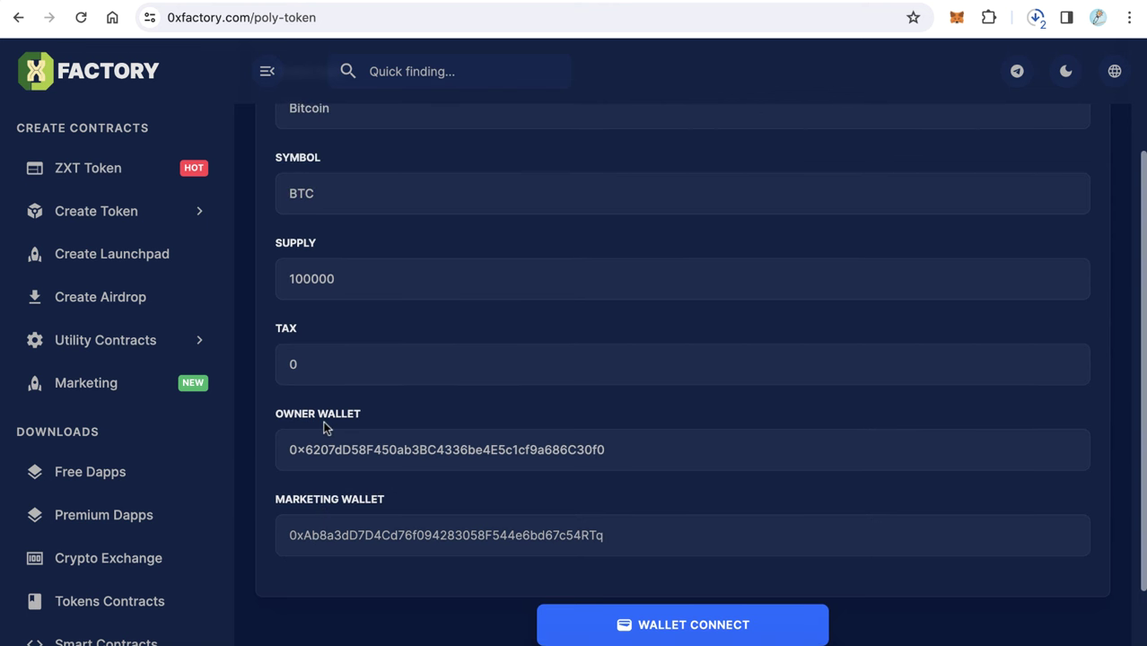
scroll(325, 428, down, 1)
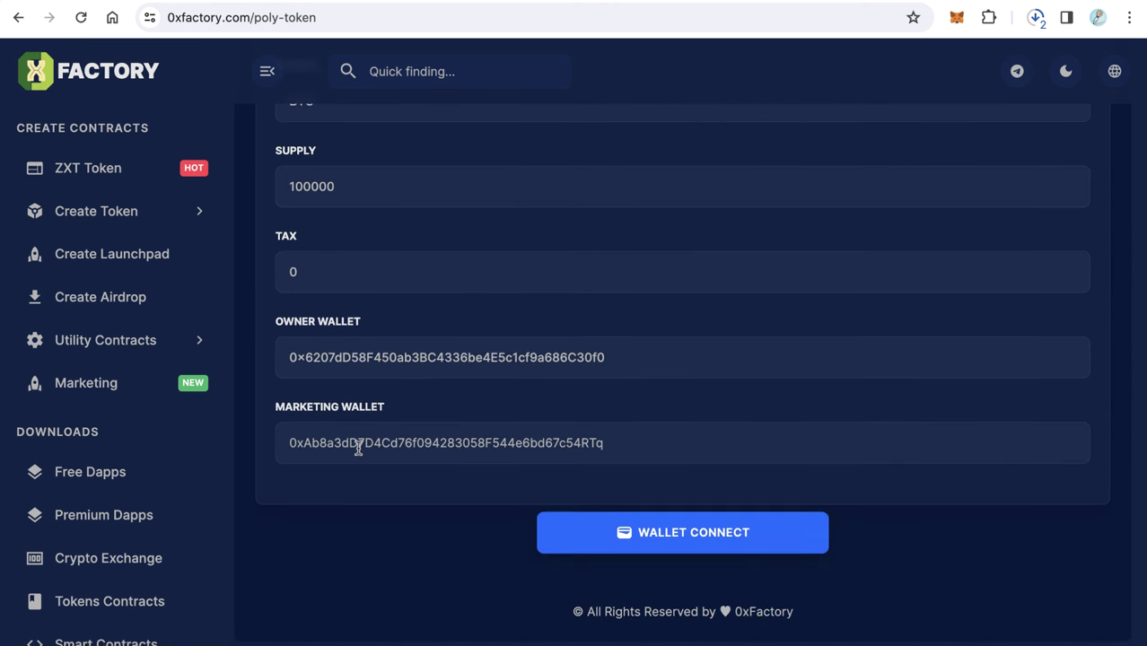
key(ctrl+v)
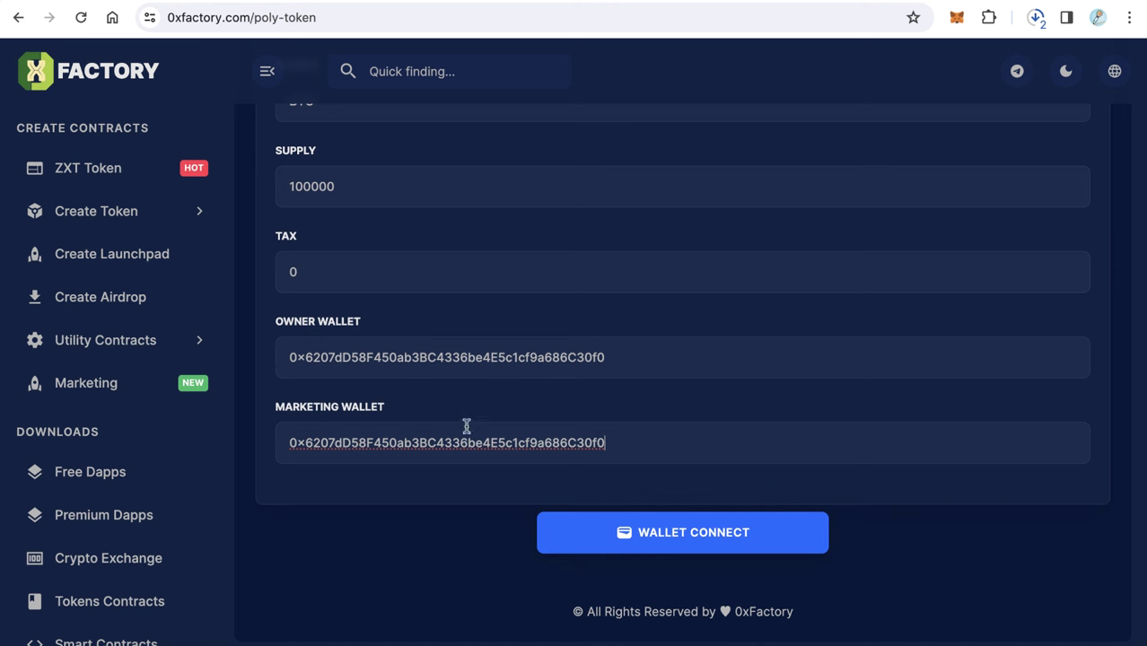
Step: Click Wallet Connect on the filled Bitcoin form, then return to the wallet's Polygonscan page
click(432, 414)
click(696, 538)
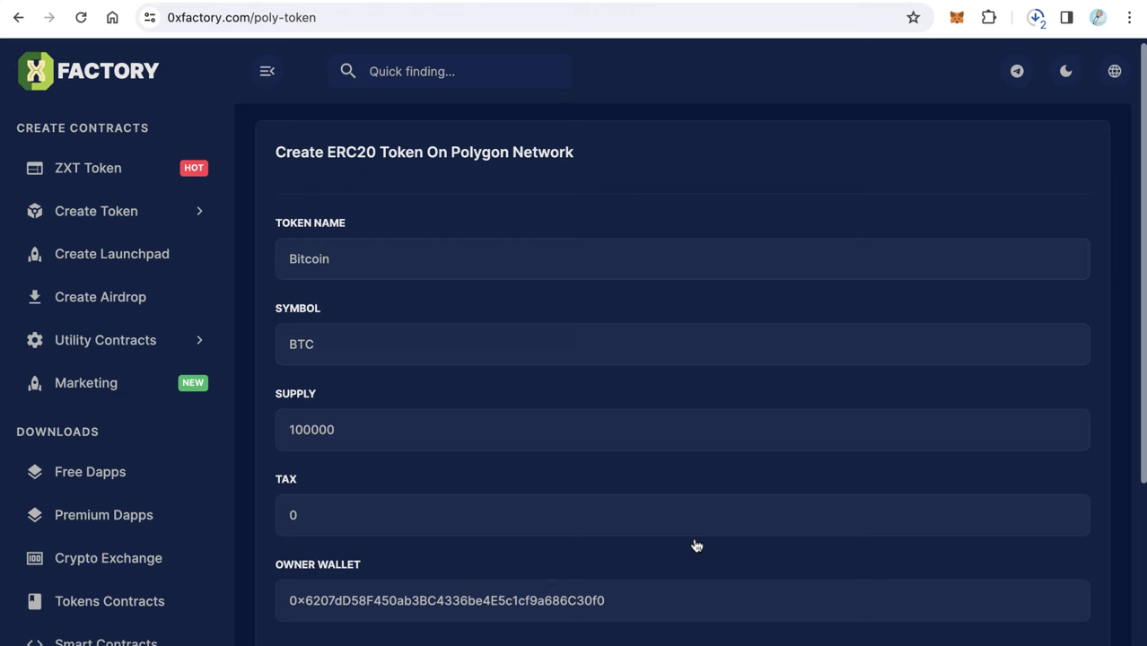
scroll(695, 539, down, 1)
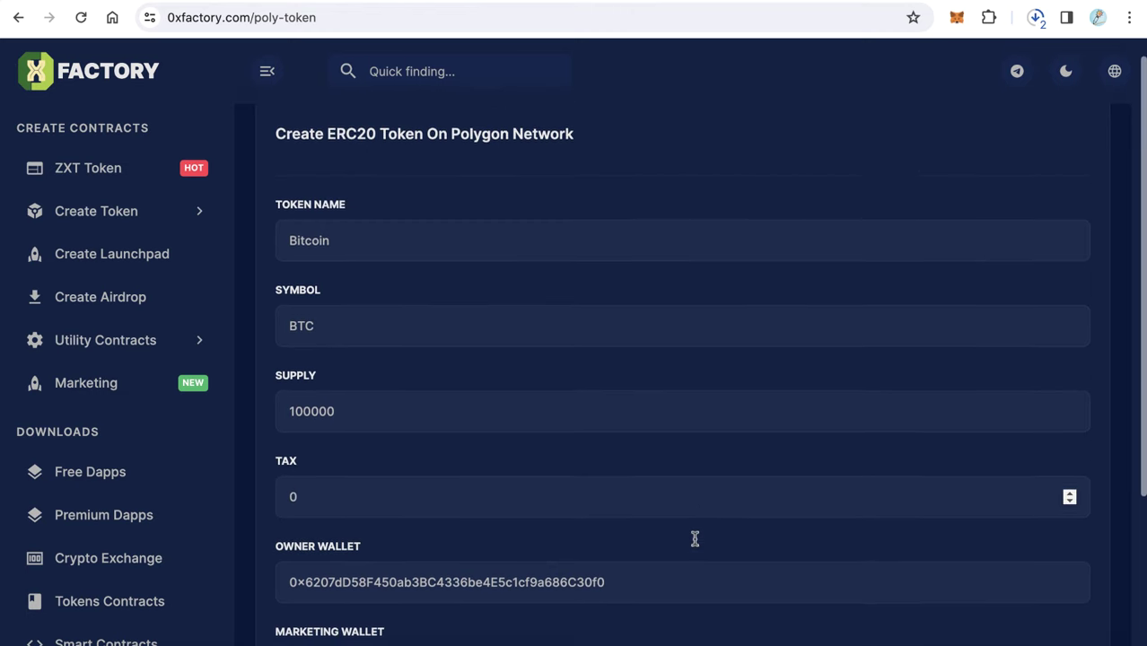
scroll(695, 539, up, 1)
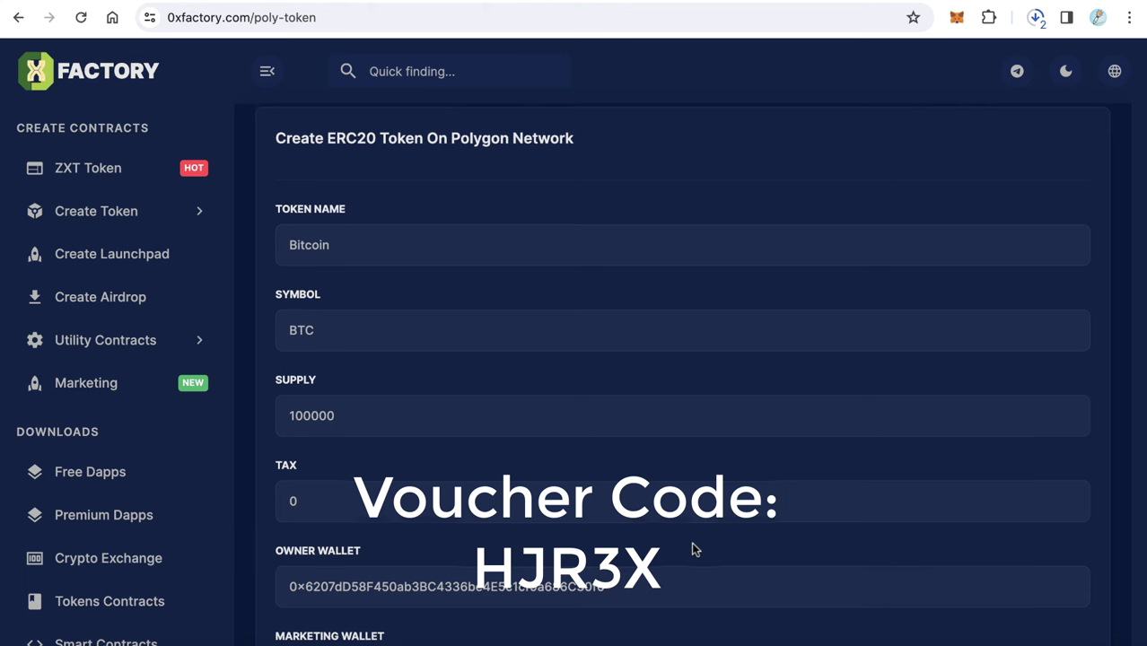
scroll(691, 538, down, 1)
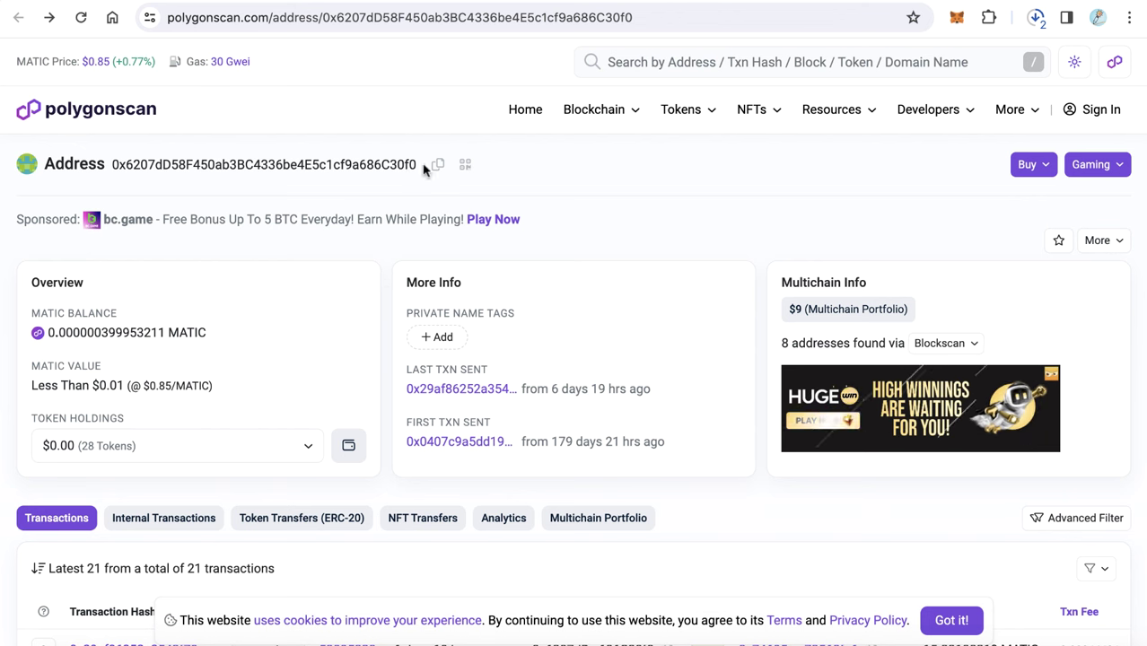
Step: Select the wallet address on Polygonscan and briefly open the Token Holdings list
drag(415, 164, 179, 165)
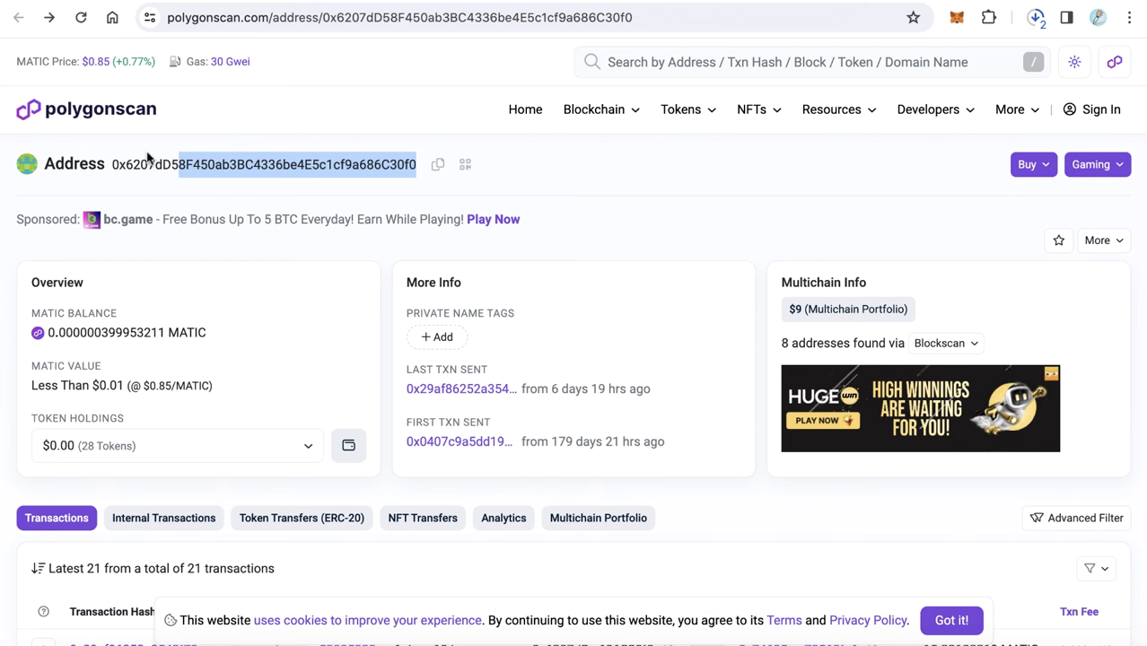
click(345, 314)
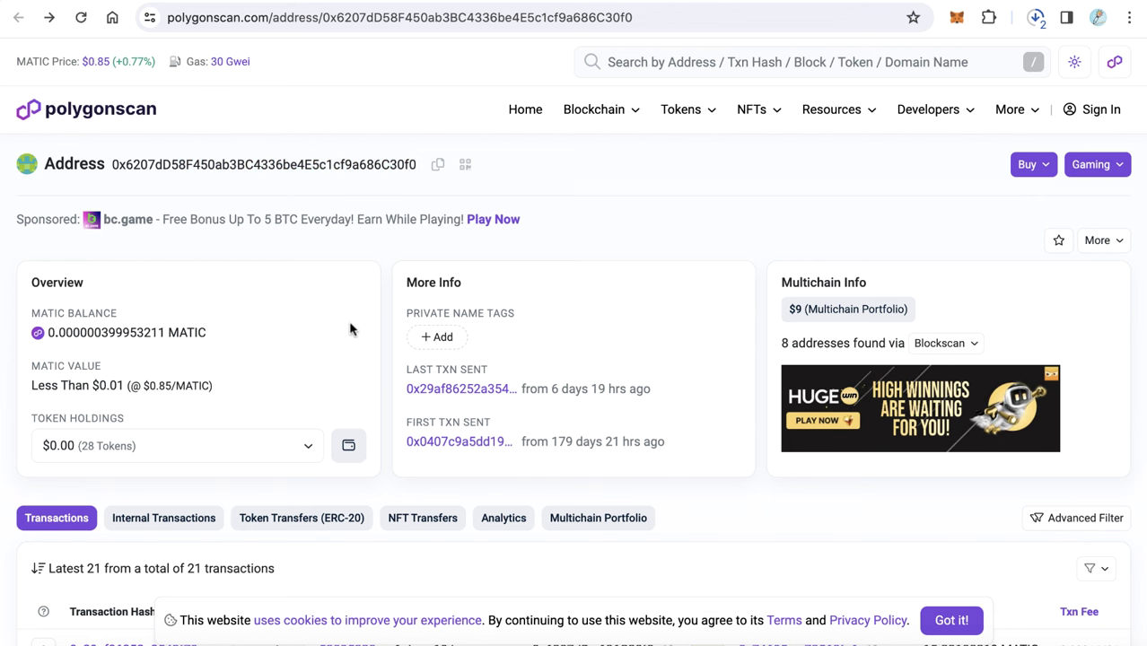
click(202, 447)
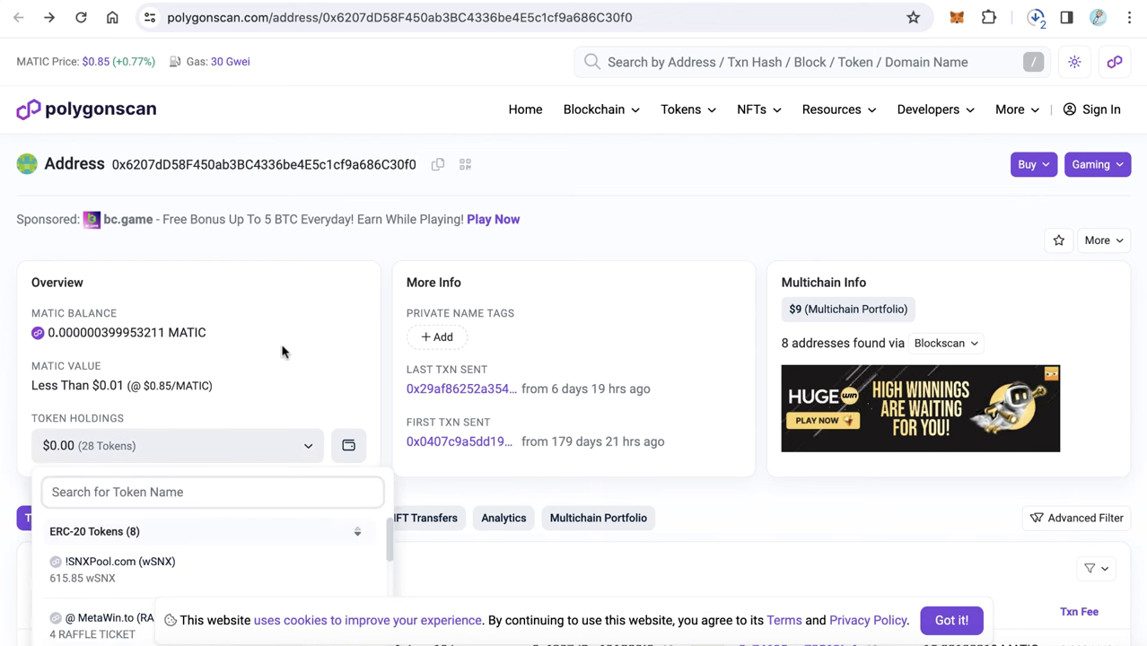
click(282, 351)
scroll(266, 406, down, 1)
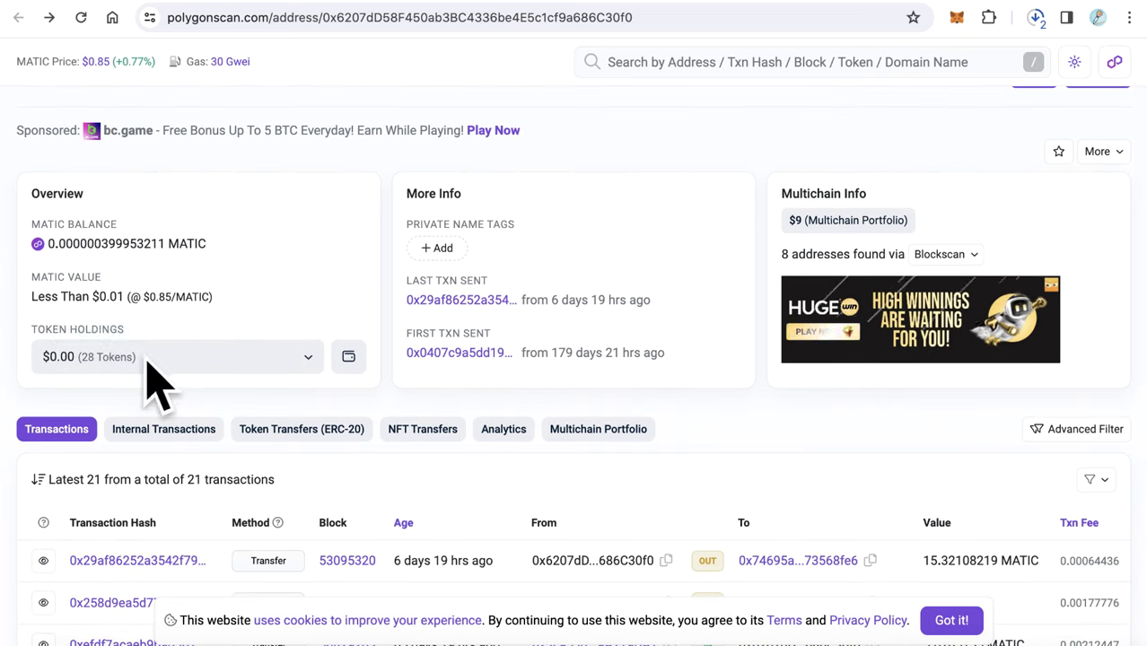
drag(34, 329, 122, 330)
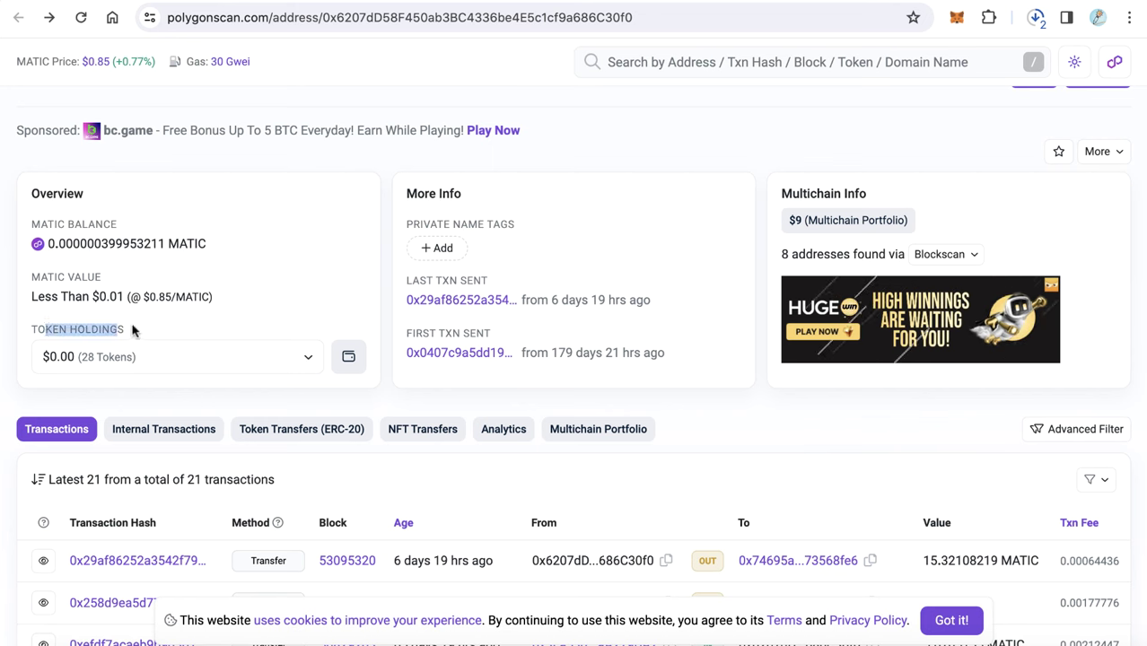
Step: Reopen Token Holdings and scroll its 28 tokens, including ERC-20 wSNX and DPEX
click(303, 359)
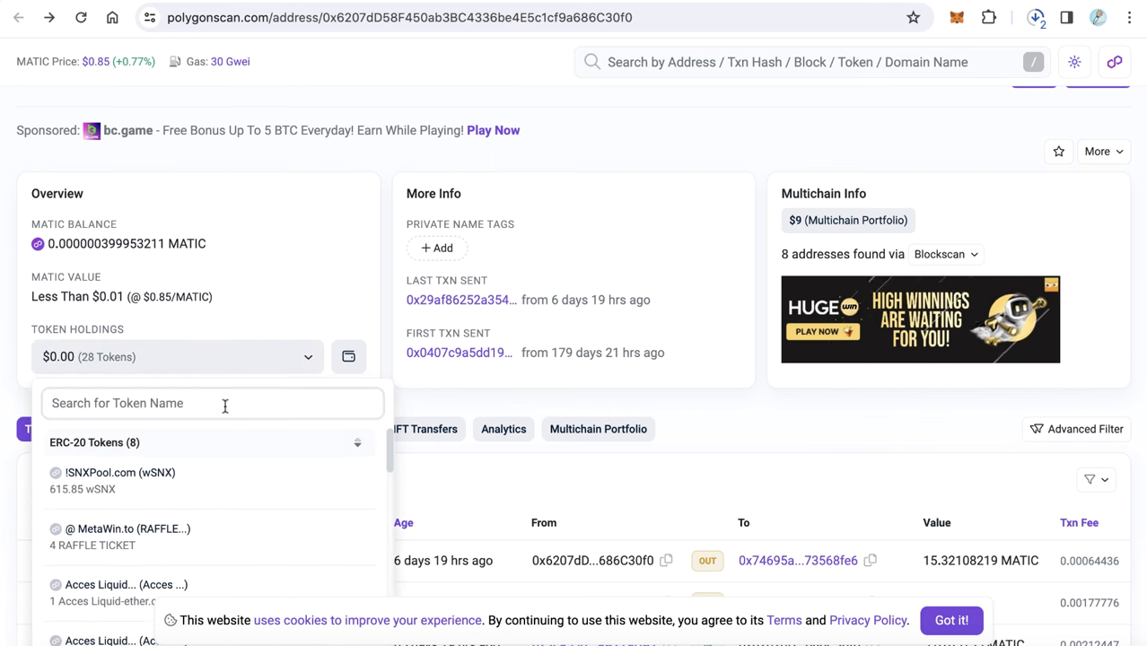
scroll(226, 405, down, 2)
scroll(215, 411, down, 1)
scroll(206, 409, down, 1)
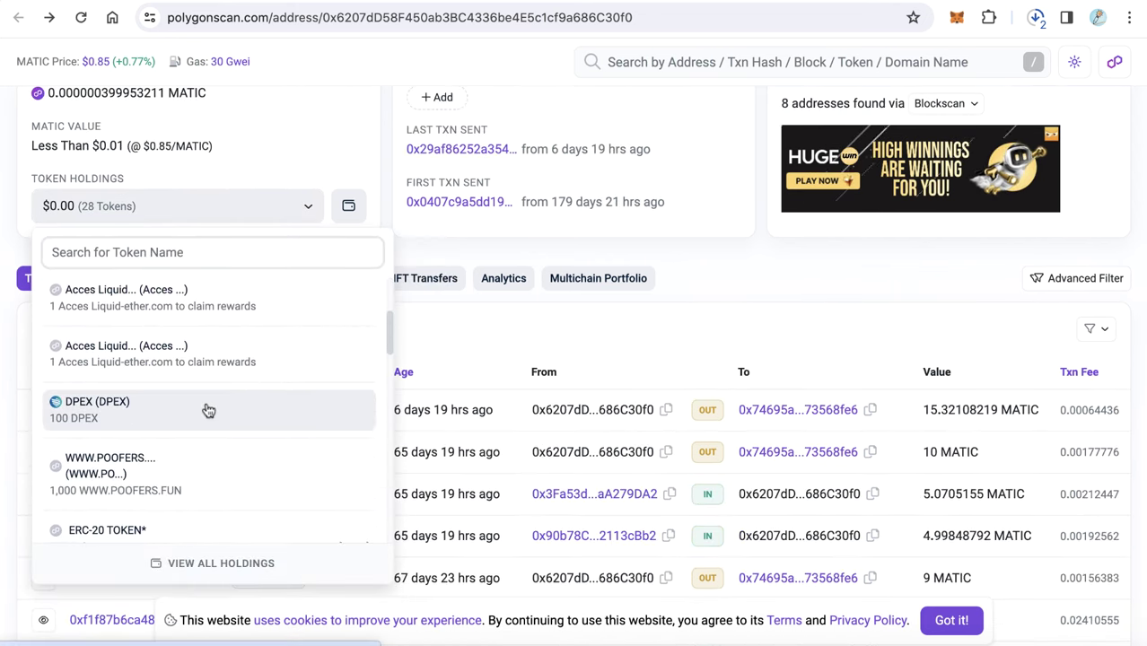
scroll(121, 351, down, 1)
scroll(119, 349, up, 1)
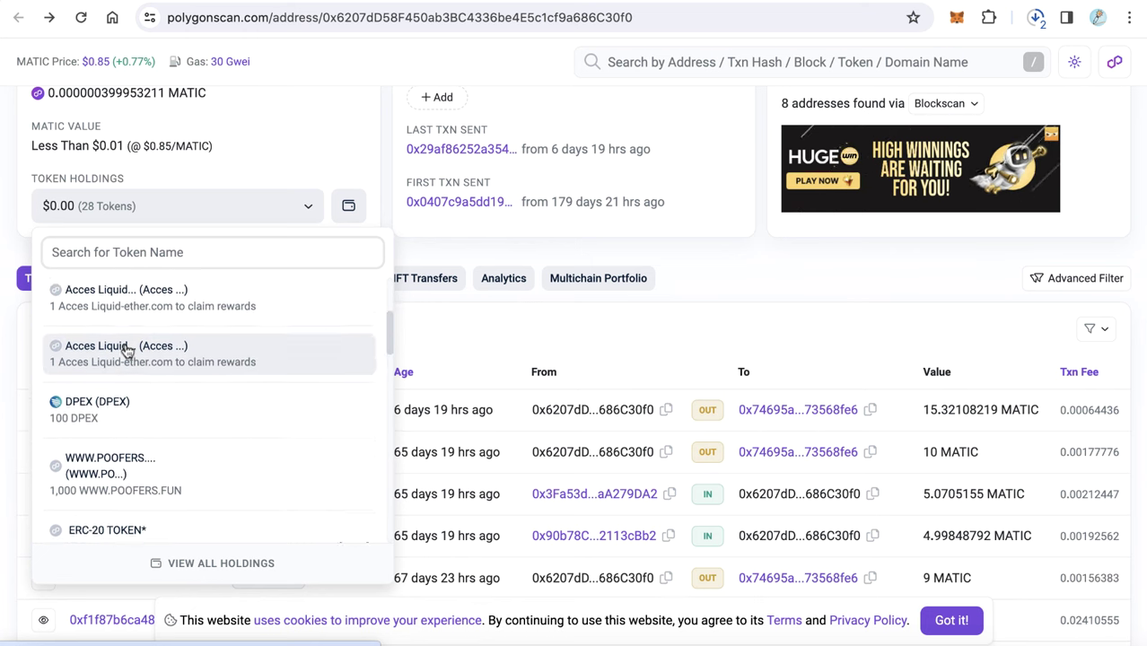
scroll(123, 376, up, 2)
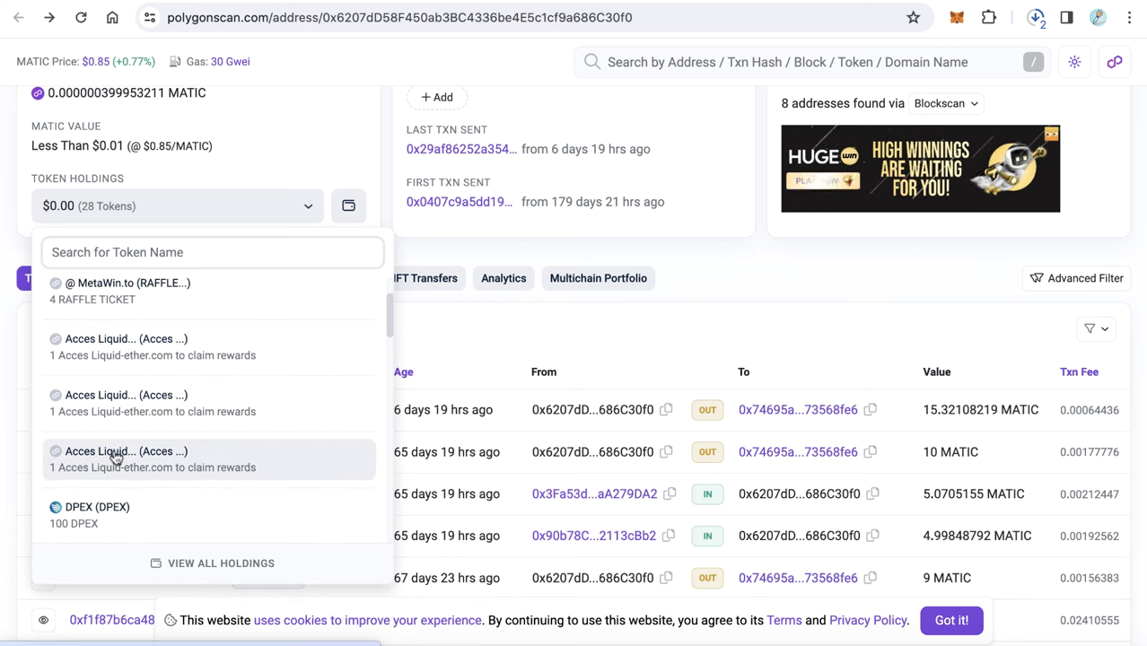
scroll(115, 457, up, 1)
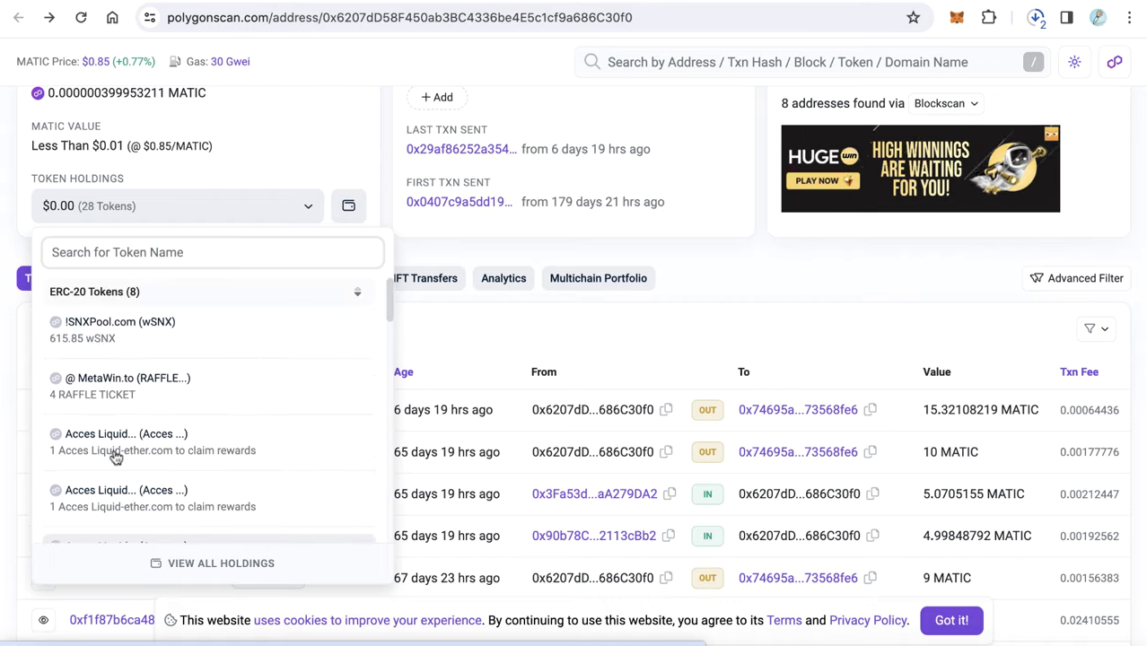
scroll(114, 457, up, 2)
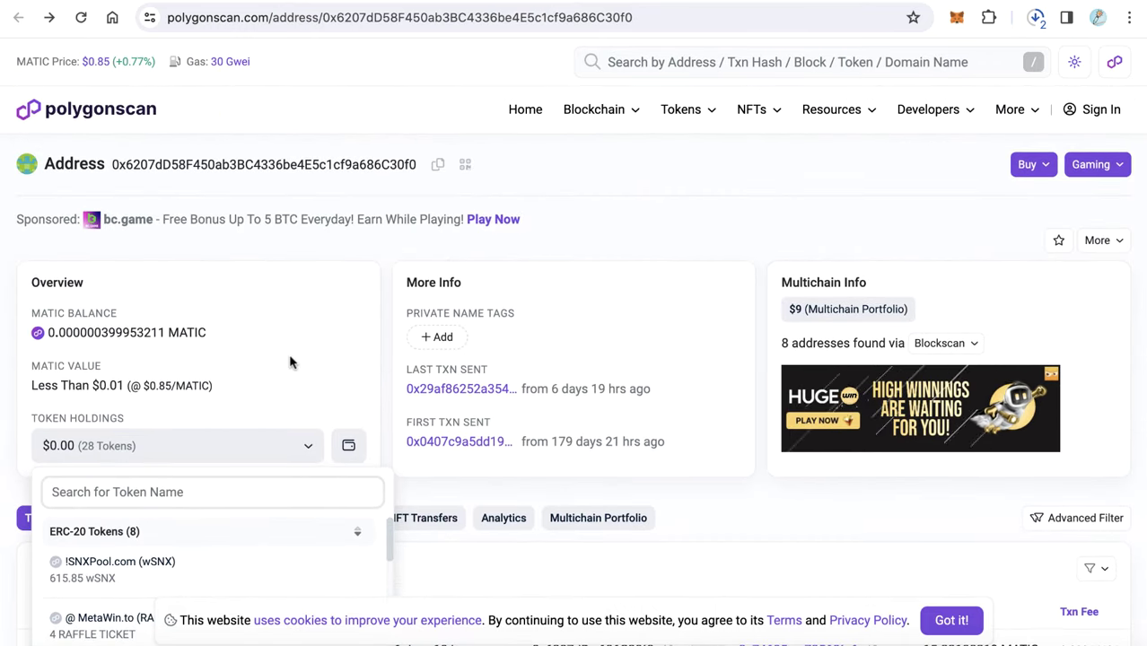